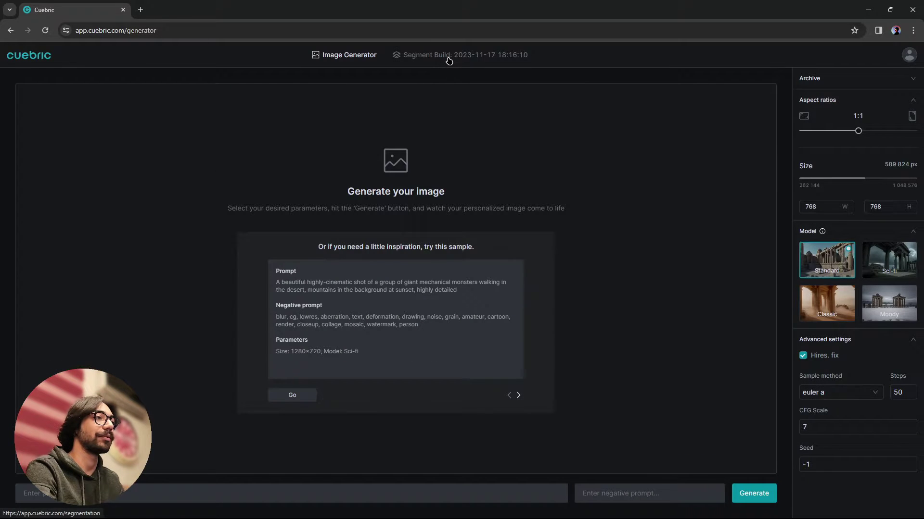
Upload the desert image 082923-scifi-03.png into the Segment Build workspace
left_click(449, 55)
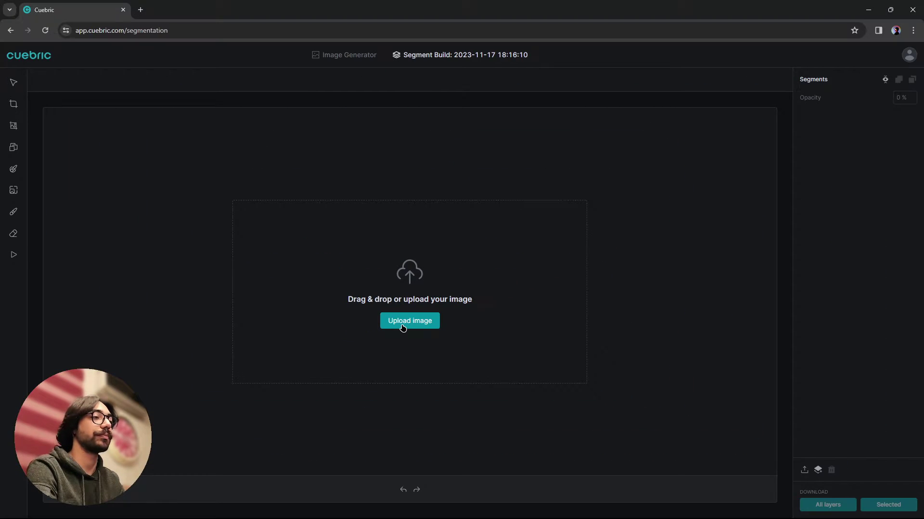
left_click(409, 323)
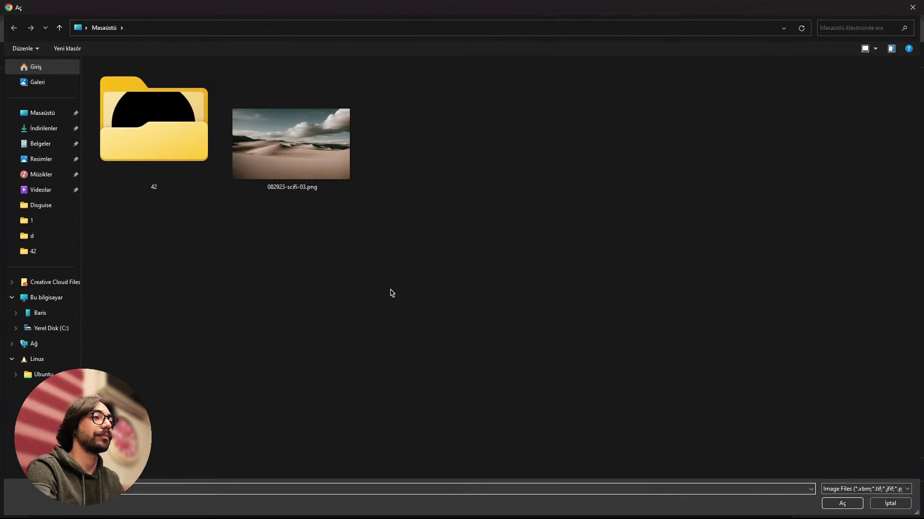
double_click(327, 171)
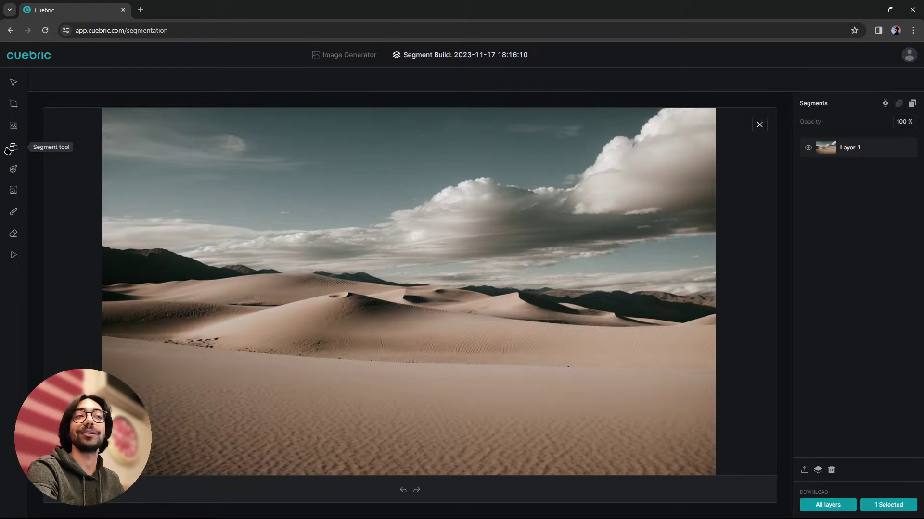
Calculate a depth map for Layer 1 using the Depth segmentation method
left_click(7, 151)
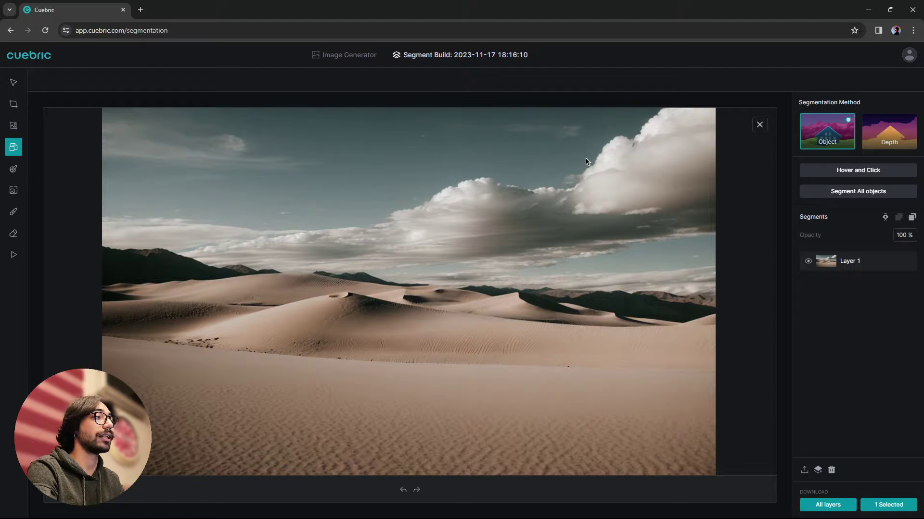
left_click(891, 135)
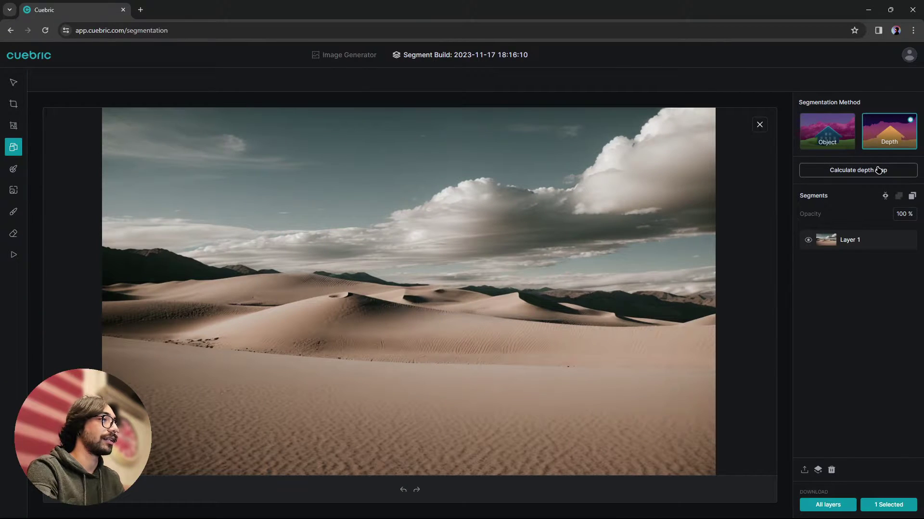
left_click(860, 242)
left_click(855, 242)
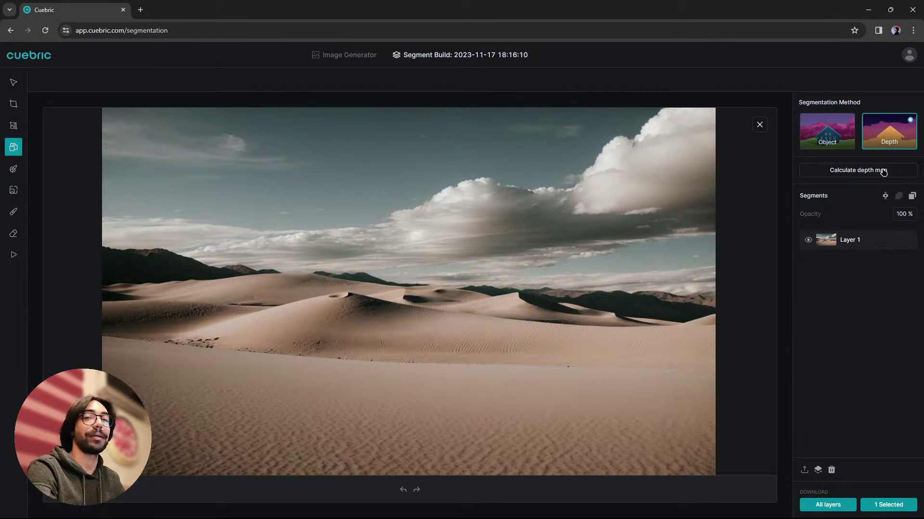
left_click(883, 170)
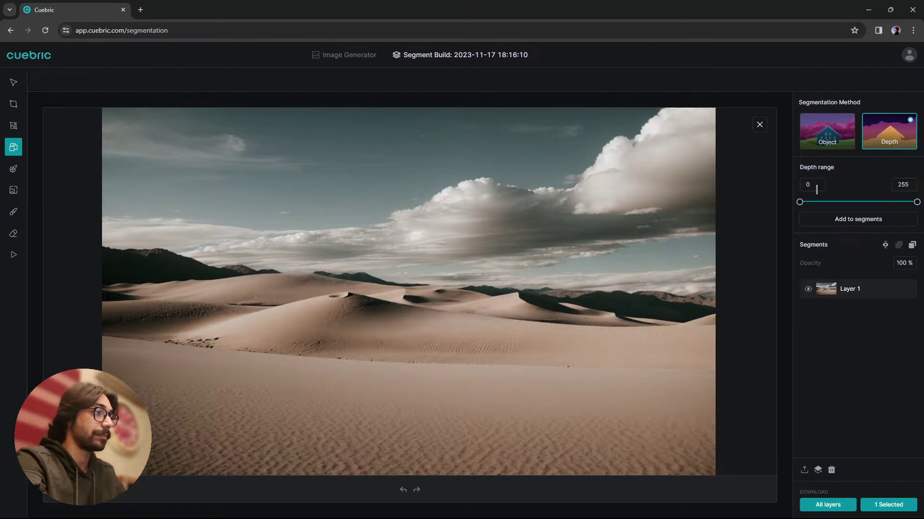
Try out the lower and upper limits of the depth range on the desert image
mouse_move(800, 203)
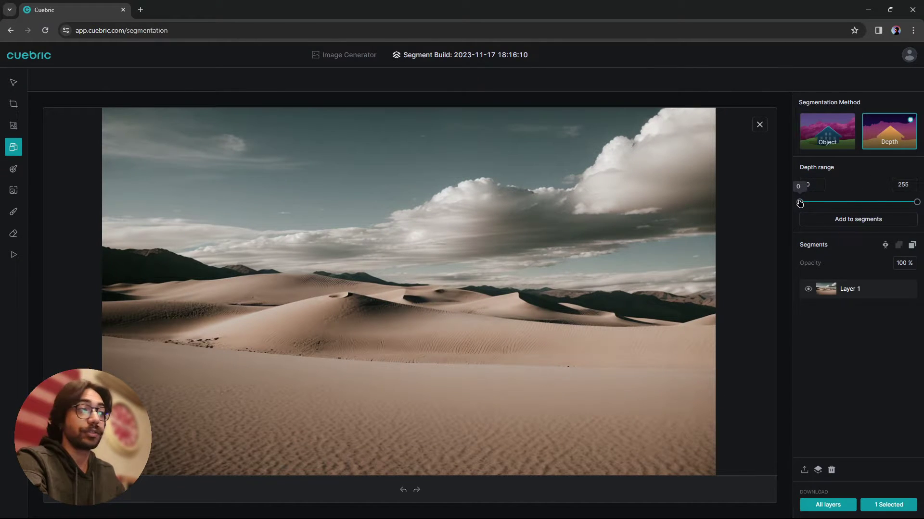
mouse_move(800, 202)
left_mouse_down()
mouse_move(811, 207)
mouse_move(793, 209)
left_mouse_up()
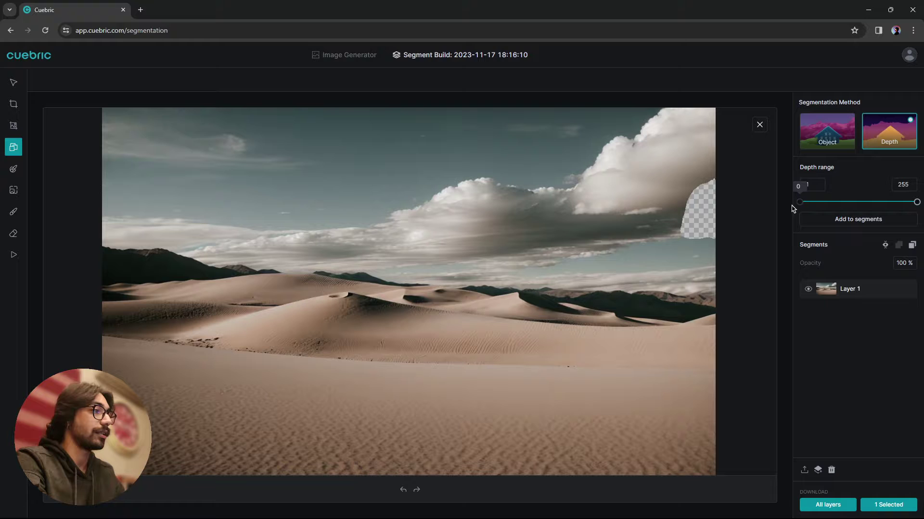
mouse_move(916, 204)
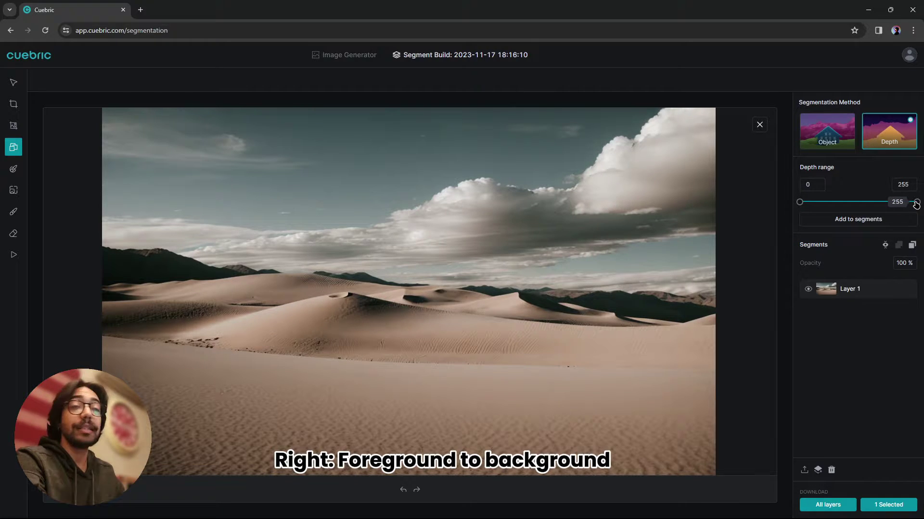
mouse_move(916, 204)
left_mouse_down()
mouse_move(870, 208)
mouse_move(917, 204)
left_mouse_up()
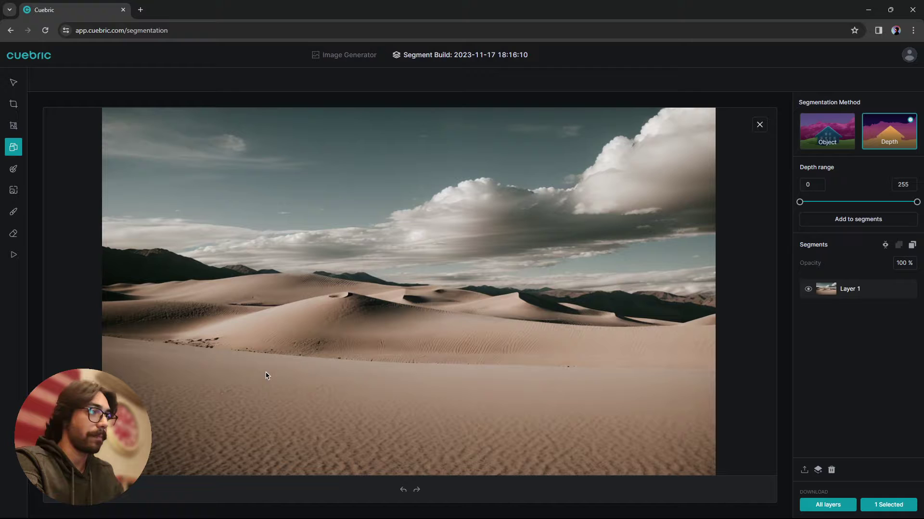
Add the foreground sand as a segment with depth range 55 to 255, and reset the range to 0–255
left_click_drag(800, 202, 826, 208)
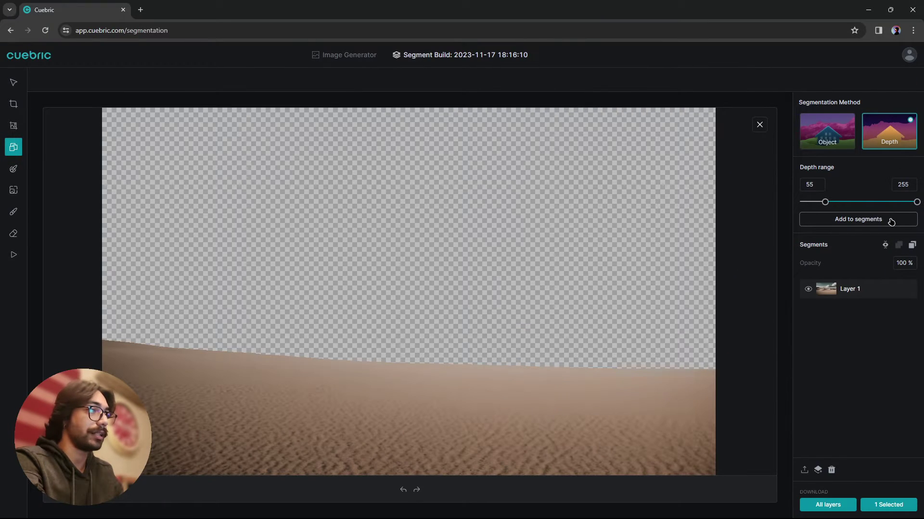
left_click(891, 222)
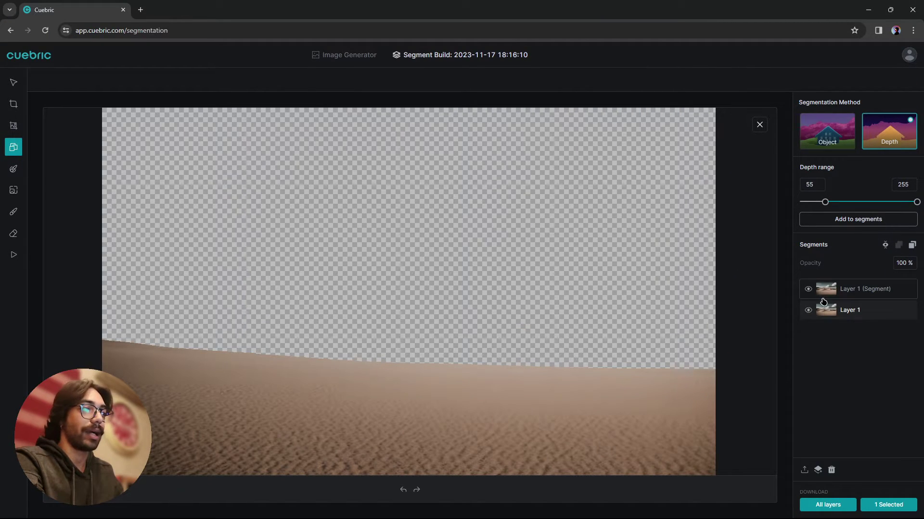
mouse_move(827, 204)
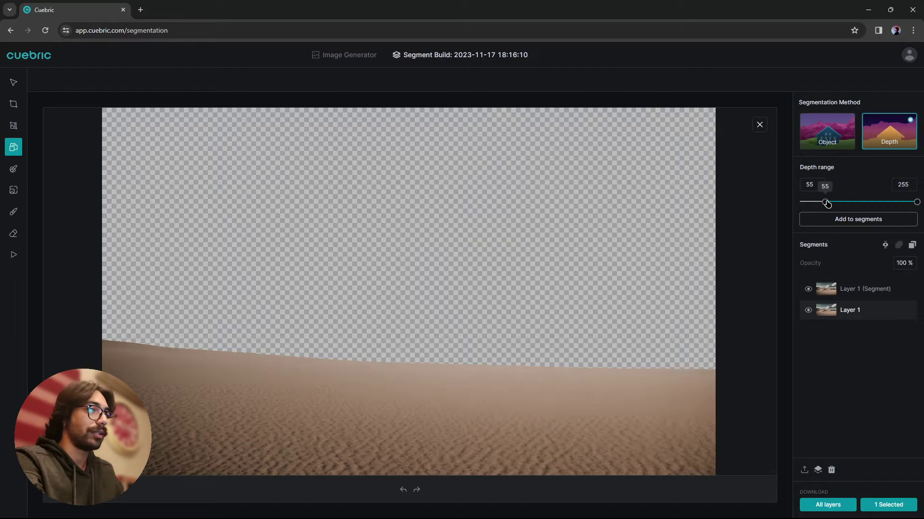
left_click_drag(827, 204, 798, 203)
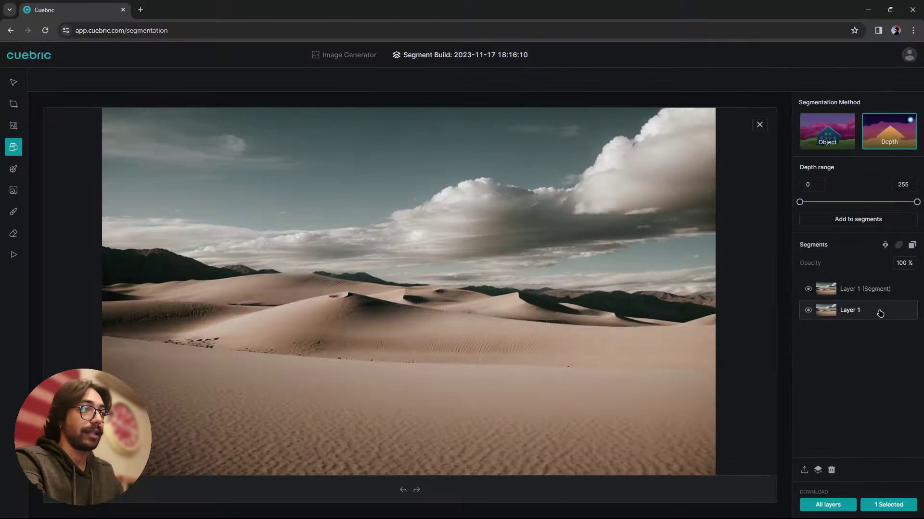
Check the foreground segment with Layer 1 temporarily hidden, and hide that segment with Layer 1 shown
left_click(806, 313)
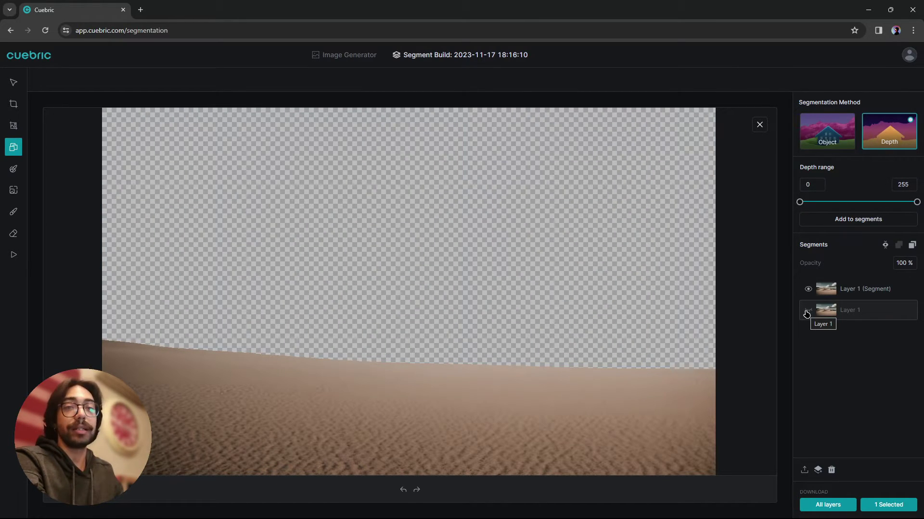
left_click(807, 313)
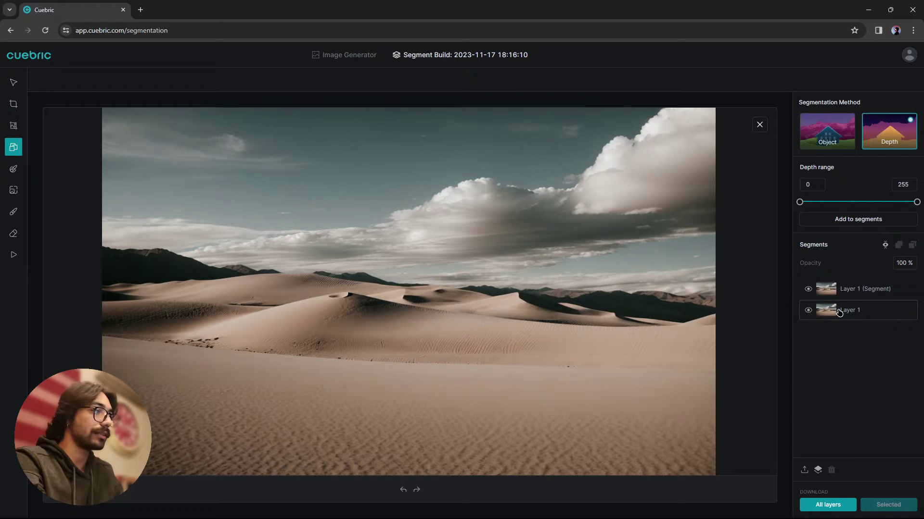
left_click(808, 289)
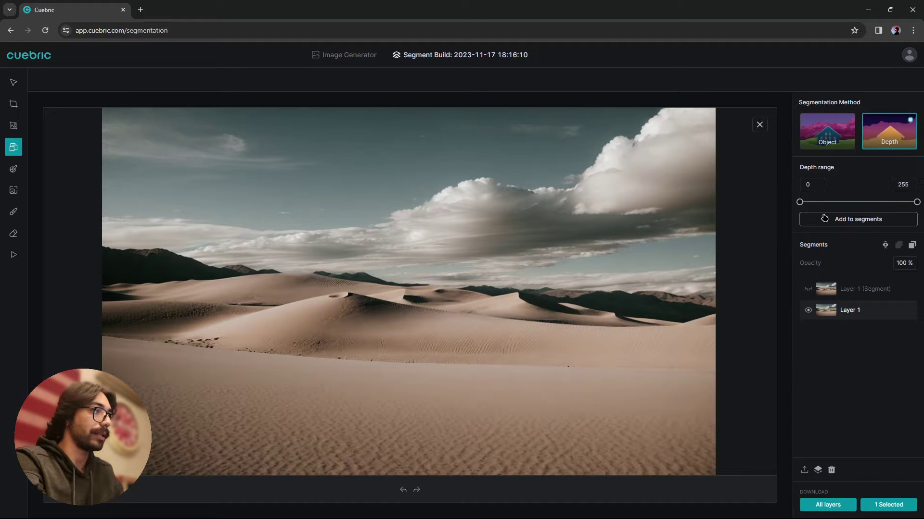
Add the sky as a segment with depth range 0 to 9, and reset the upper limit to 255
left_click_drag(917, 202, 804, 206)
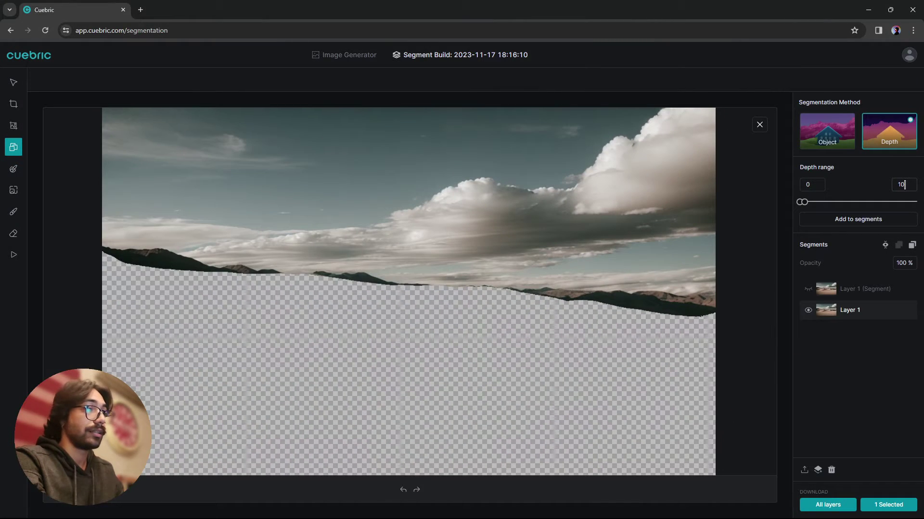
double_click(847, 198)
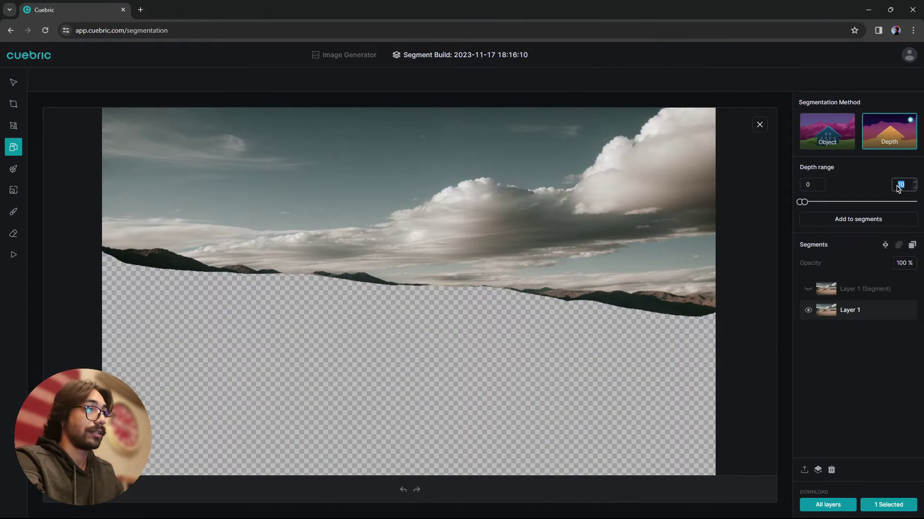
type("9")
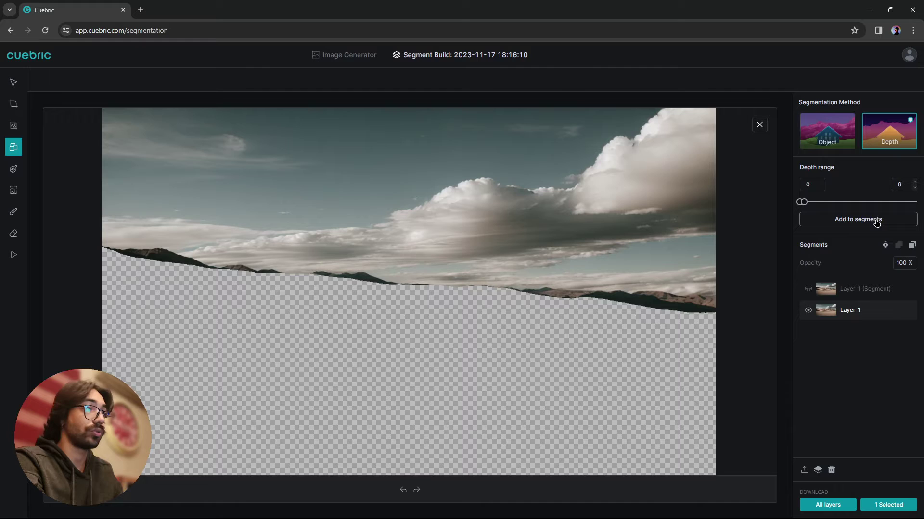
left_click(877, 221)
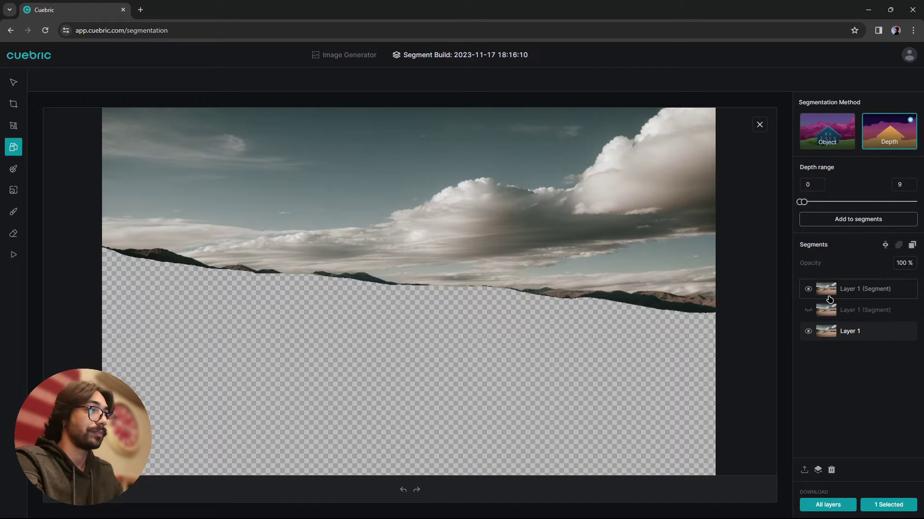
left_click_drag(807, 206, 914, 202)
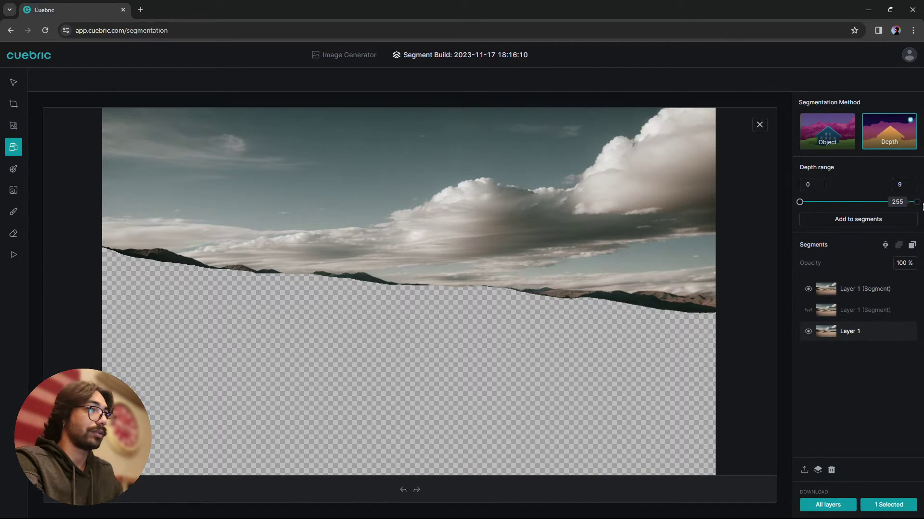
Hide Layer 1 and erase the dark mountain strip along the lower edge of the sky segment
left_click(808, 331)
left_click(834, 293)
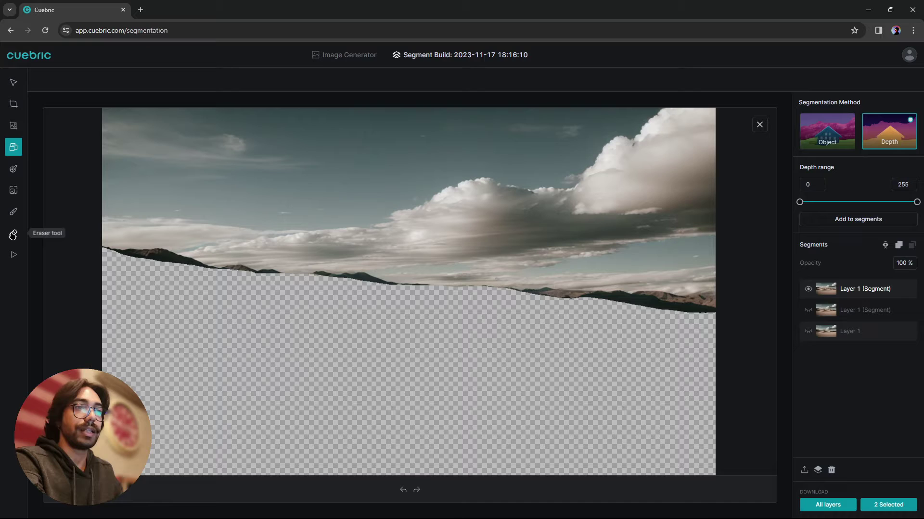
left_click(40, 235)
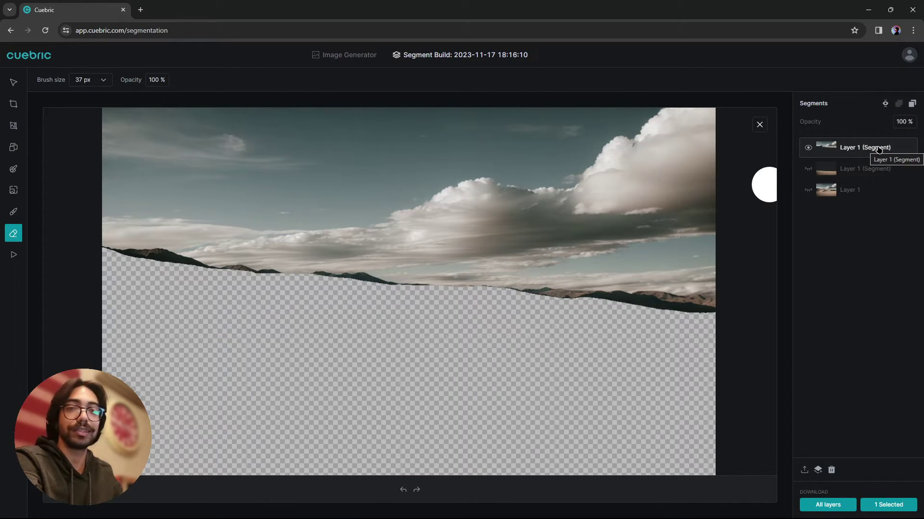
mouse_move(109, 259)
left_mouse_down()
mouse_move(238, 280)
mouse_move(724, 307)
mouse_move(709, 306)
left_mouse_up()
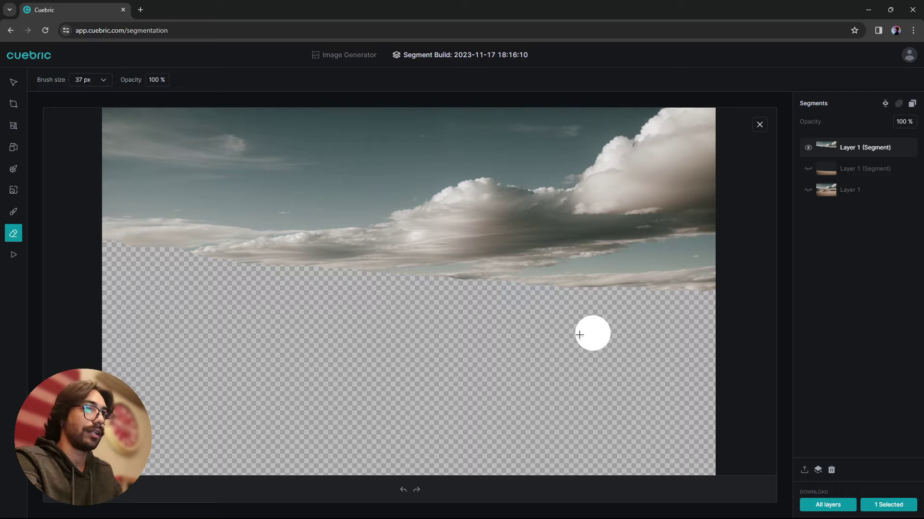
View the sky and foreground segments together, and hide both so that only Layer 1 is shown
left_click(809, 169)
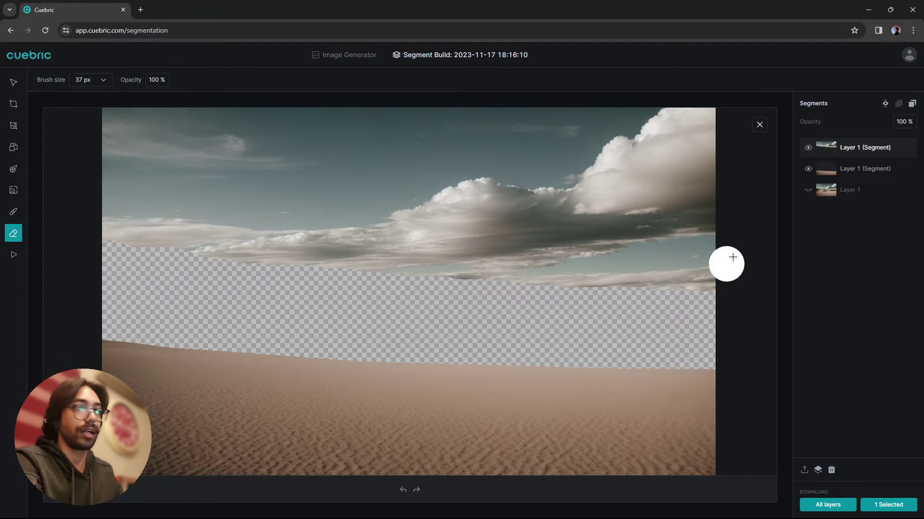
left_click(808, 149)
left_click(807, 170)
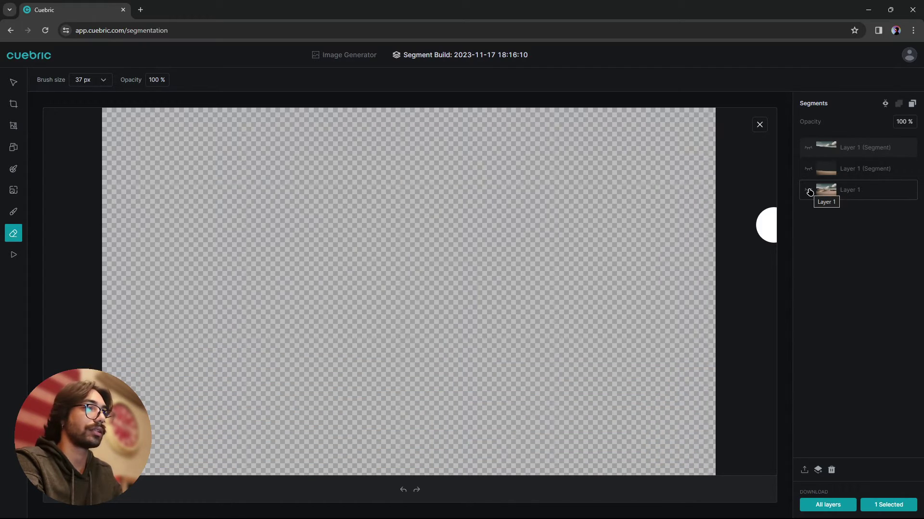
left_click(808, 191)
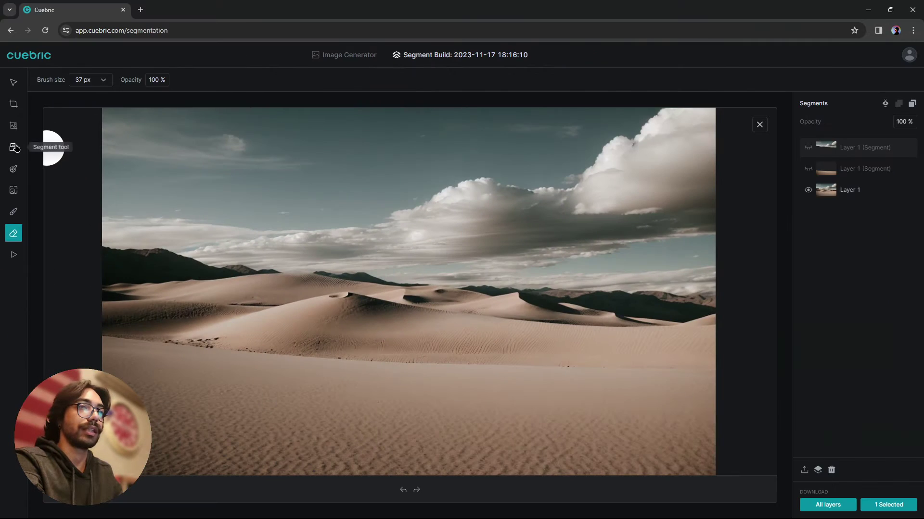
Add the middle dunes of Layer 1 as a segment with depth range 9 to 84, and hide Layer 1
left_click(46, 157)
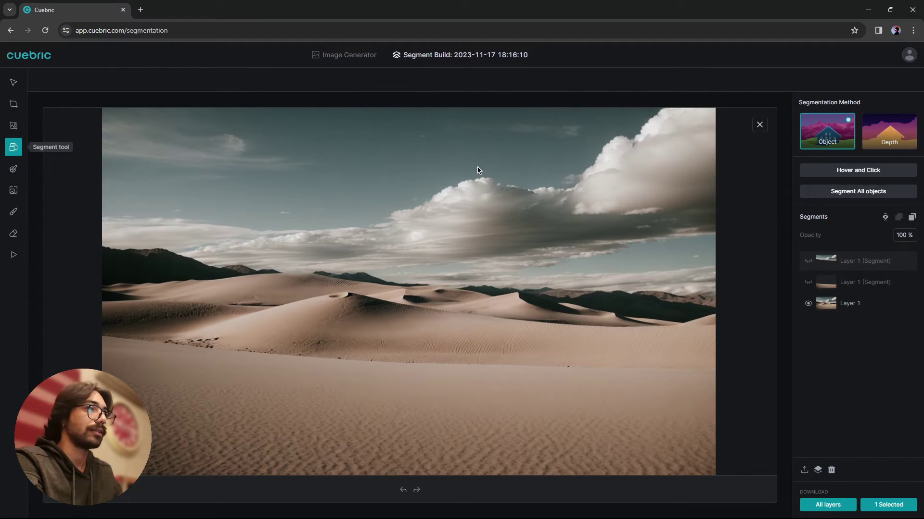
left_click(882, 138)
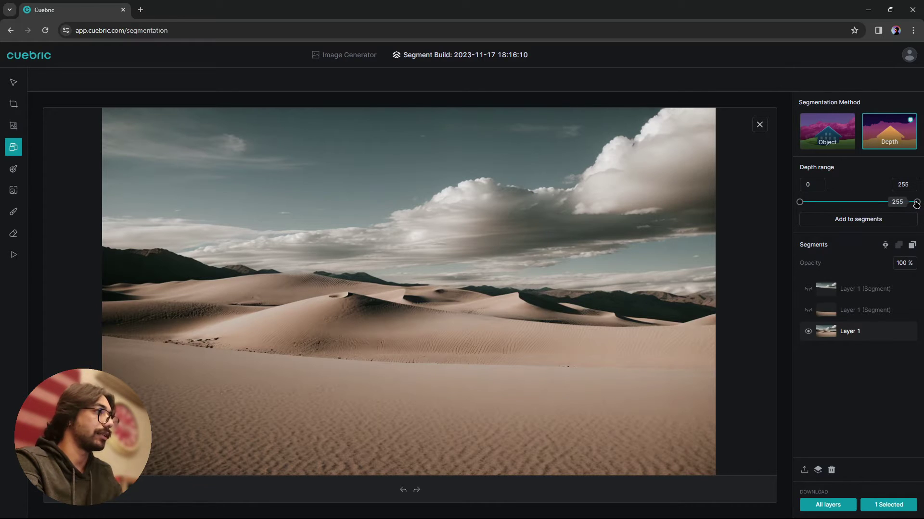
left_click_drag(914, 205, 805, 206)
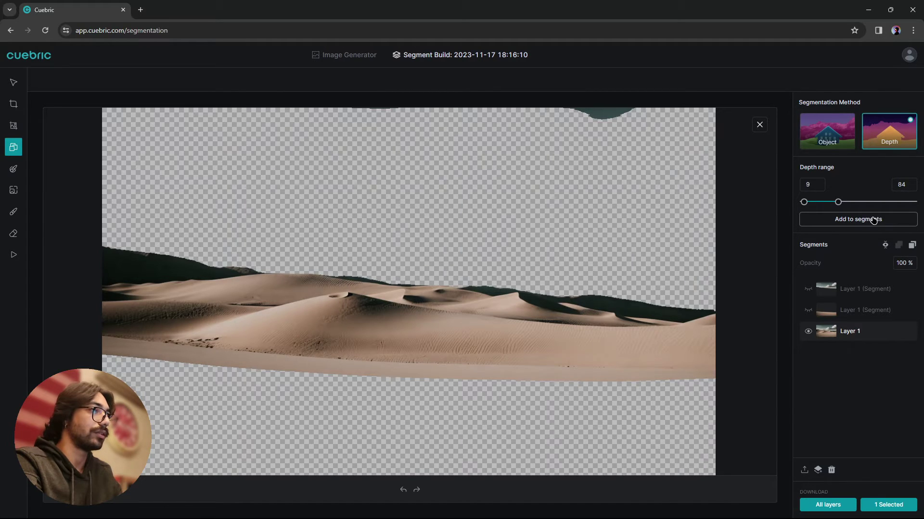
left_click(873, 219)
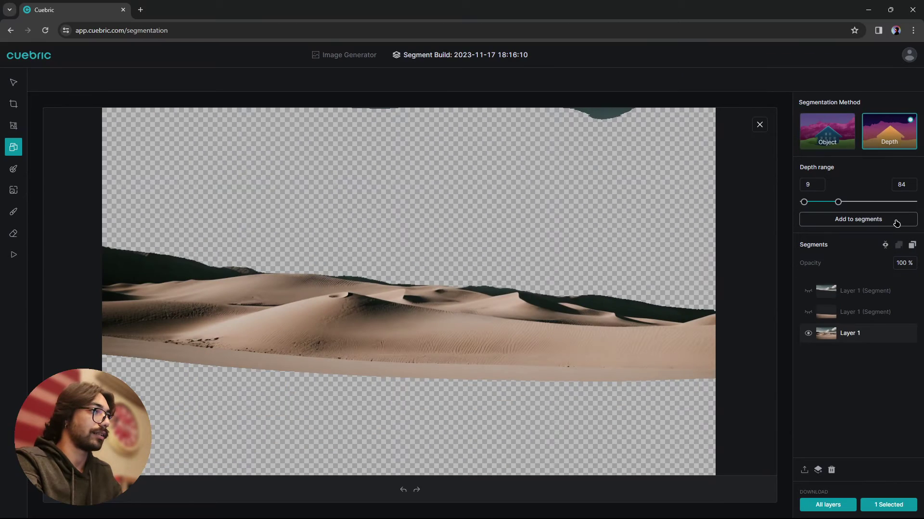
left_click(897, 221)
left_click_drag(838, 202, 916, 202)
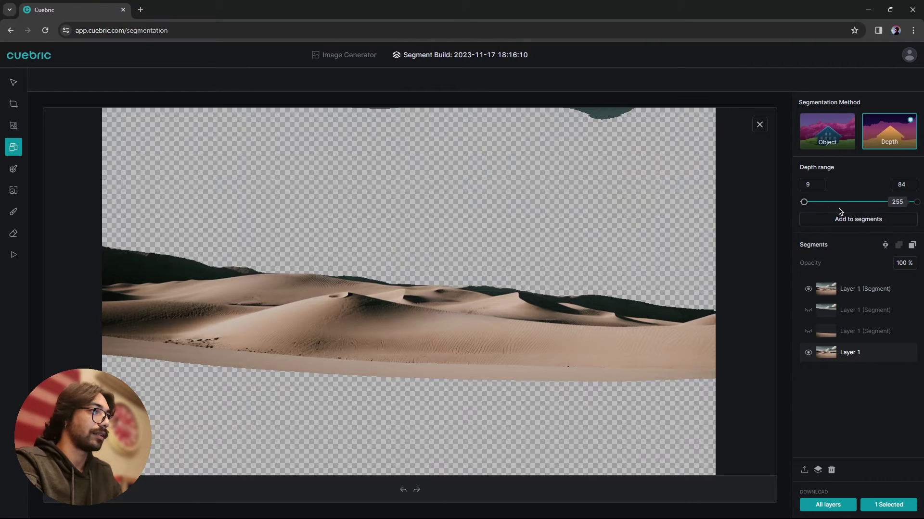
left_click(808, 352)
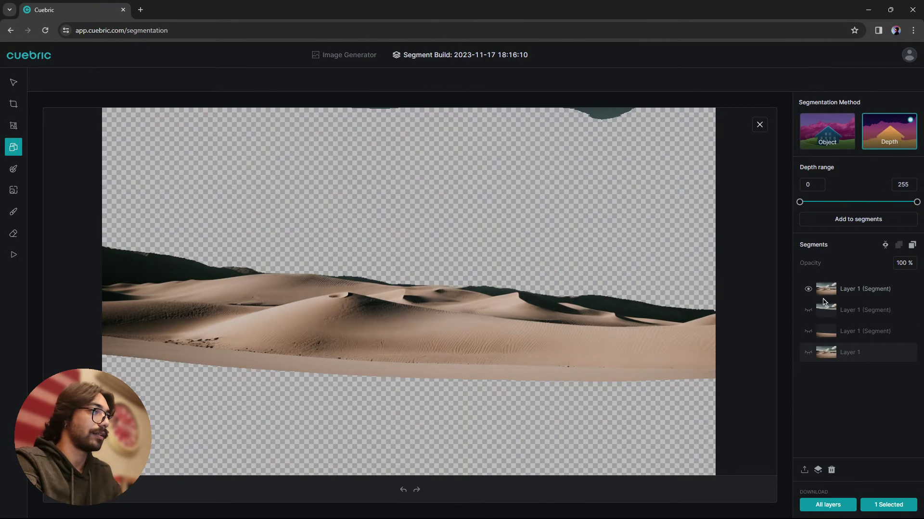
Erase the leftover sky patches and the fringe along the ridge line of the middle dunes segment
left_click(813, 289)
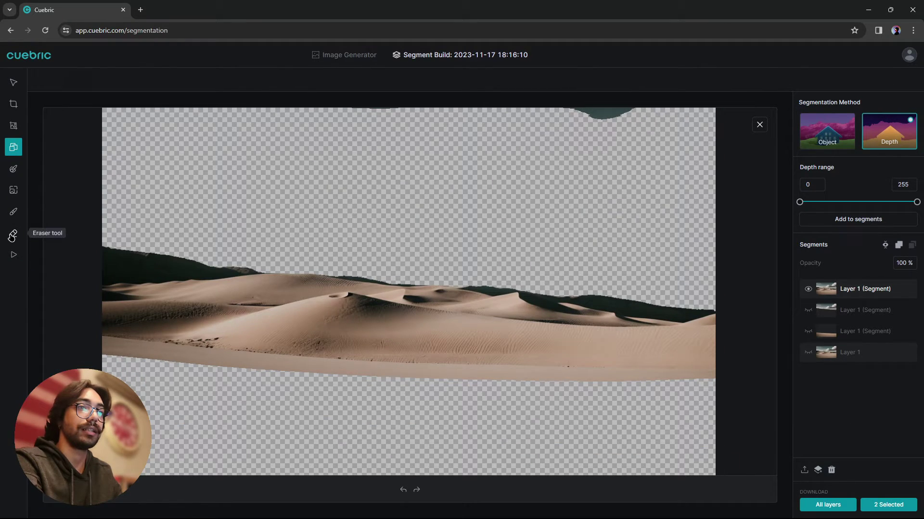
left_click(12, 235)
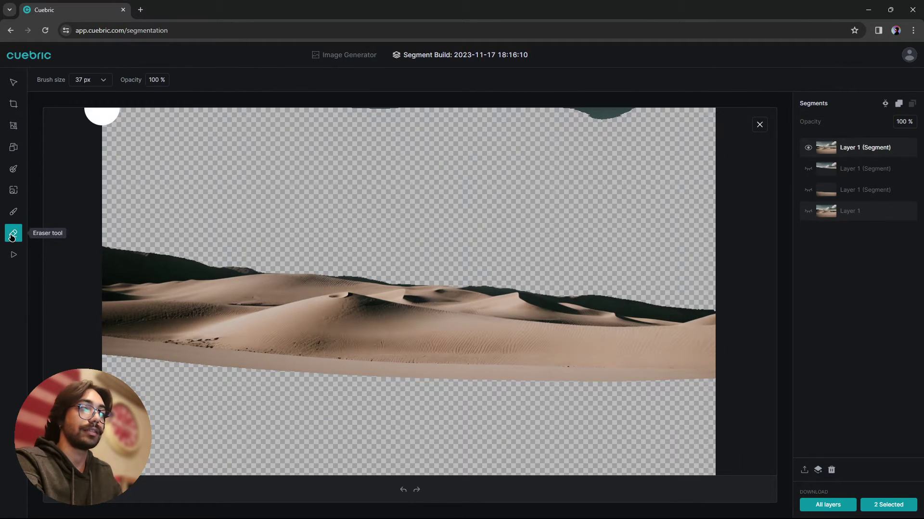
left_click_drag(598, 122, 341, 128)
left_click_drag(248, 250, 675, 293)
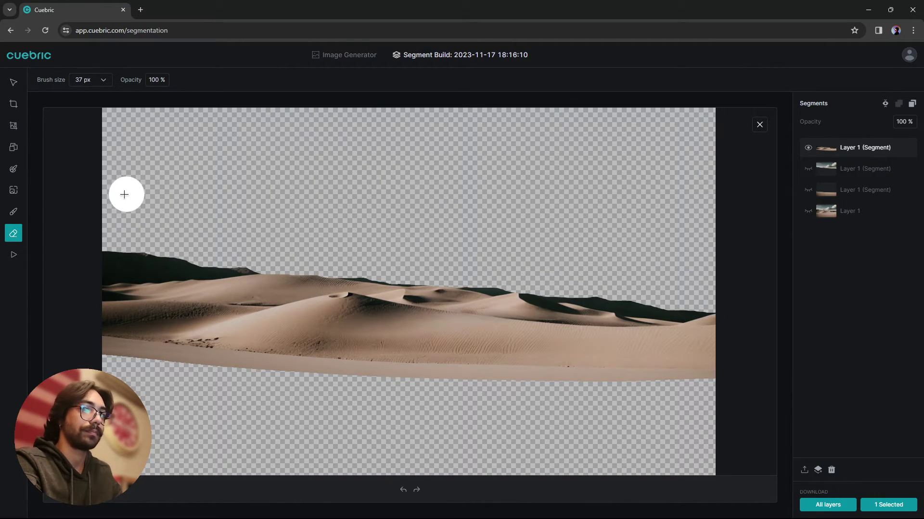
Show all three segments and reorder them with the foreground first, the middle dunes second and the sky beneath them
left_click(14, 147)
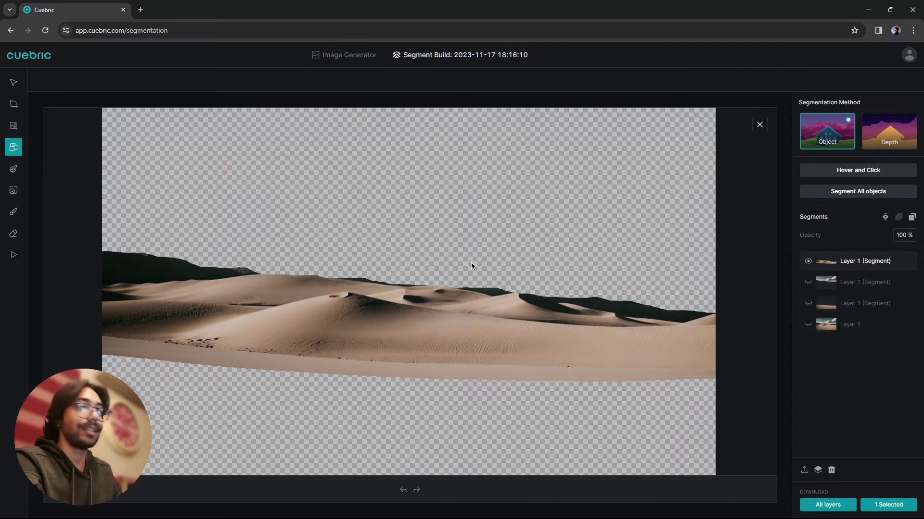
left_click(807, 284)
left_click(823, 288)
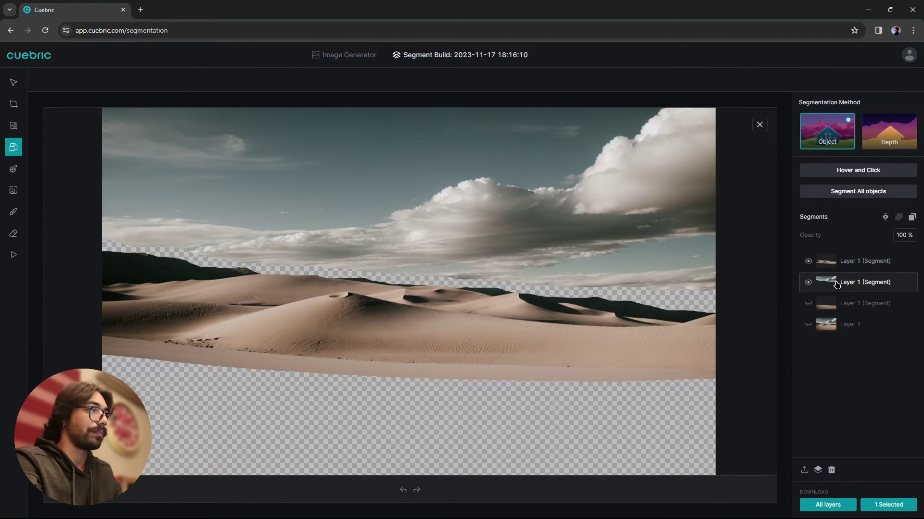
left_click_drag(828, 285, 813, 313)
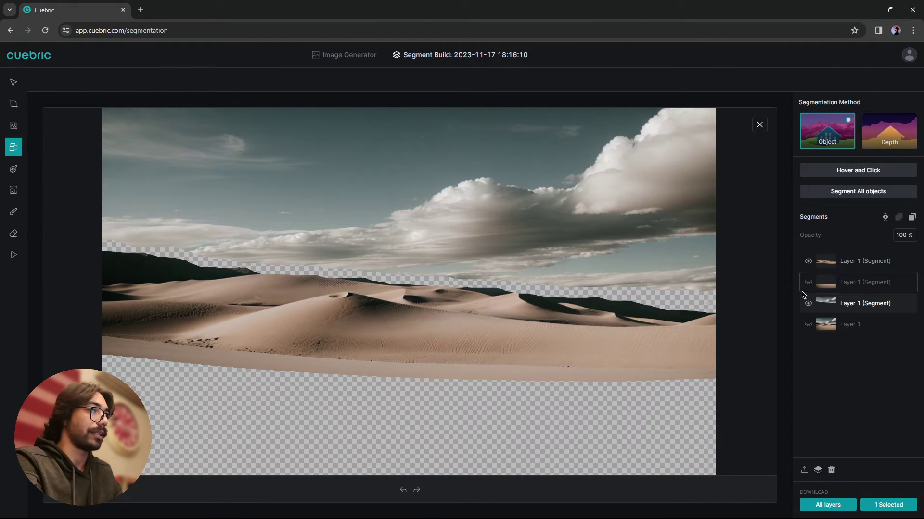
left_click_drag(813, 265, 836, 284)
left_click(808, 261)
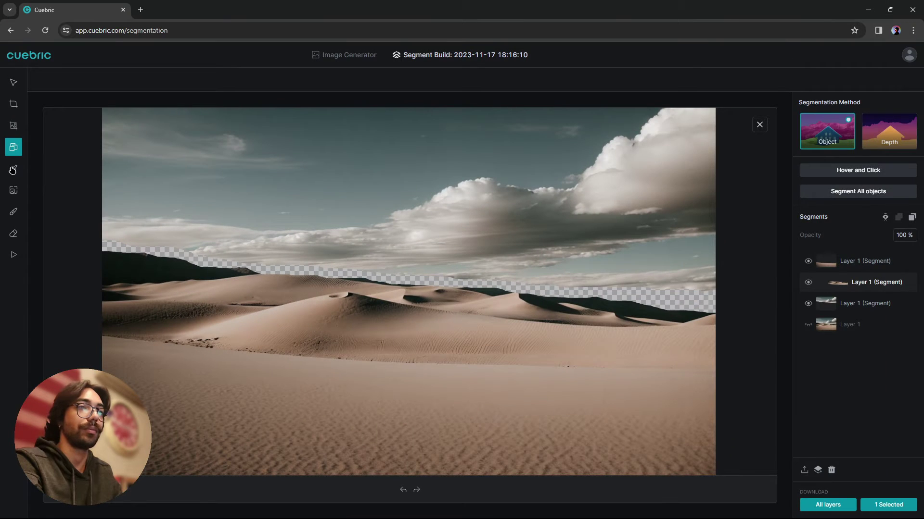
Hide the foreground and middle dunes segments and select the sky segment for inpainting
left_click(13, 170)
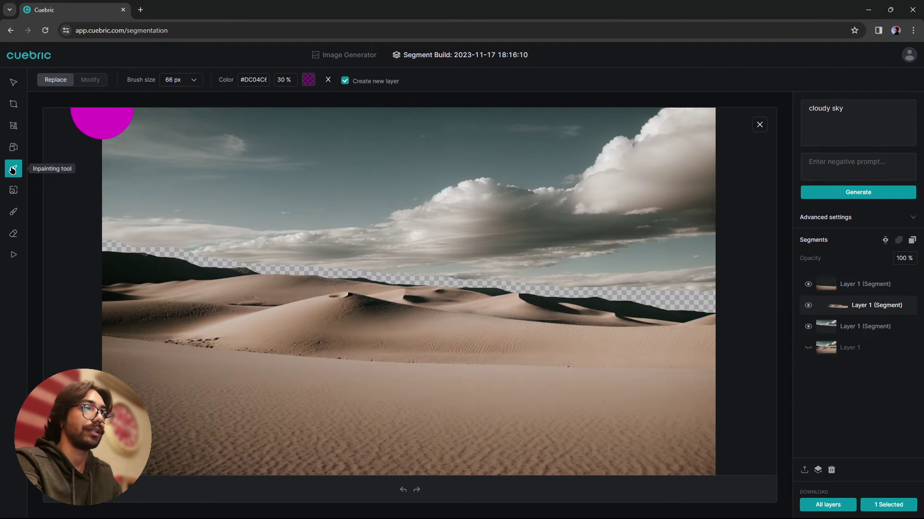
left_click(808, 284)
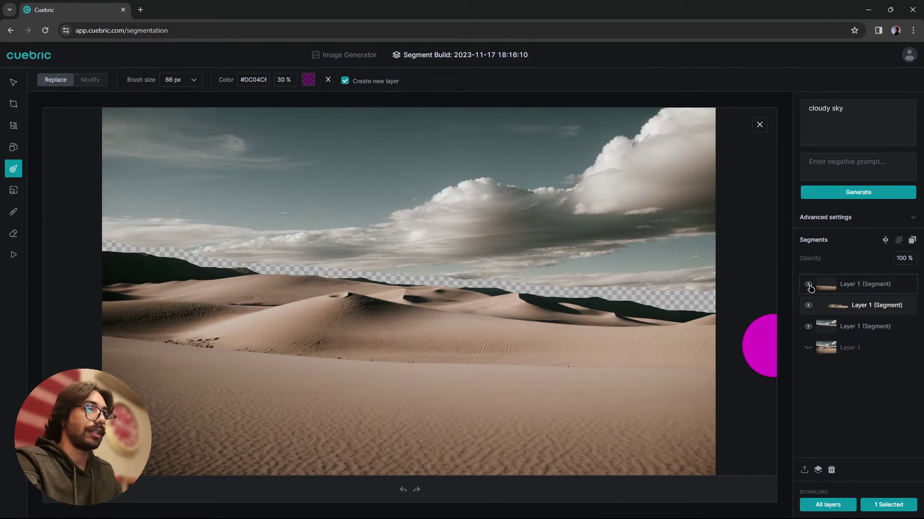
left_click(808, 307)
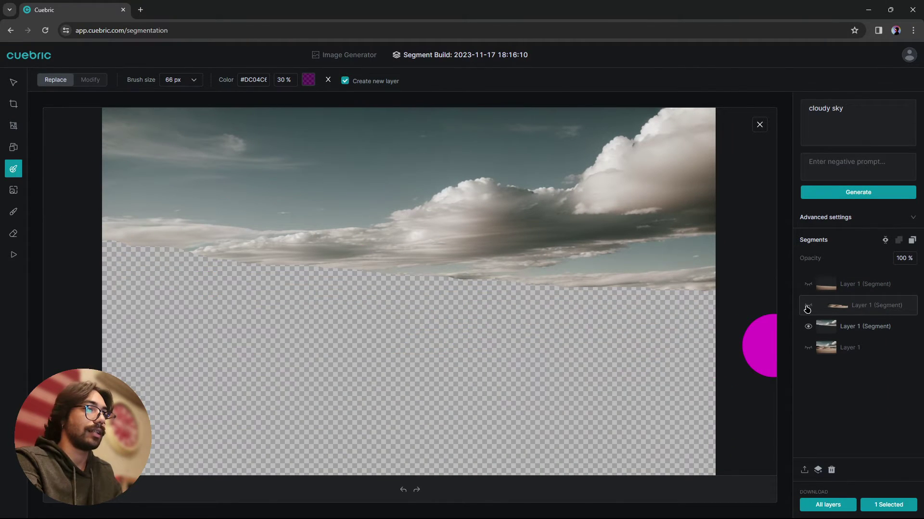
left_click(849, 332)
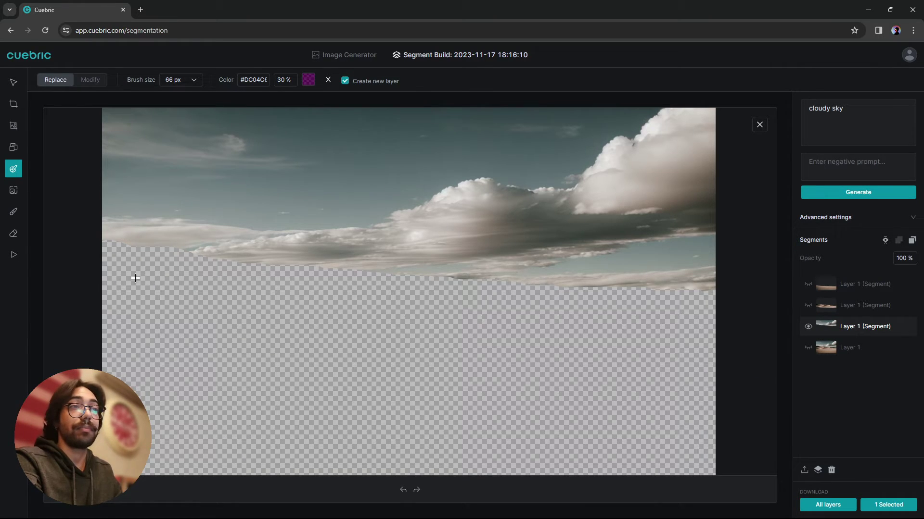
left_click(14, 190)
left_click(14, 169)
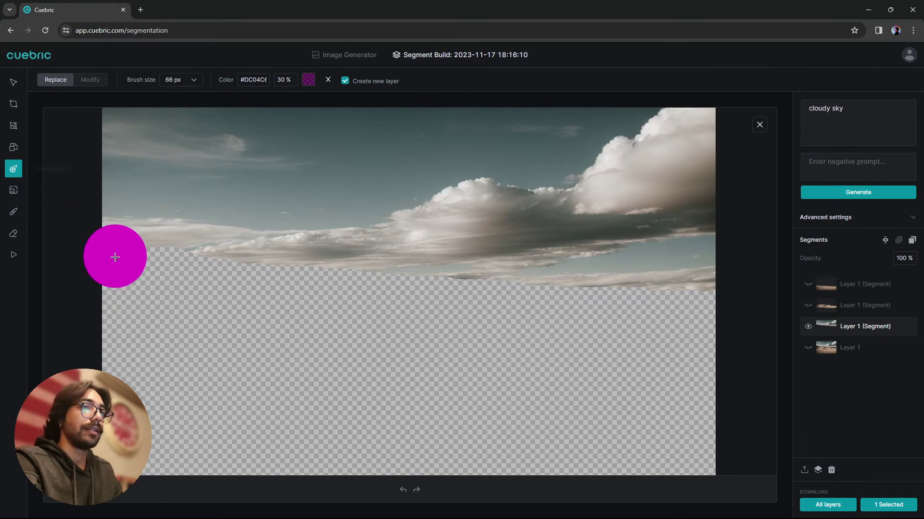
Mask the sky's lower edge and the empty area below with an 86 px brush, and generate a "cloudy sky" fill as a new layer
left_click(201, 82)
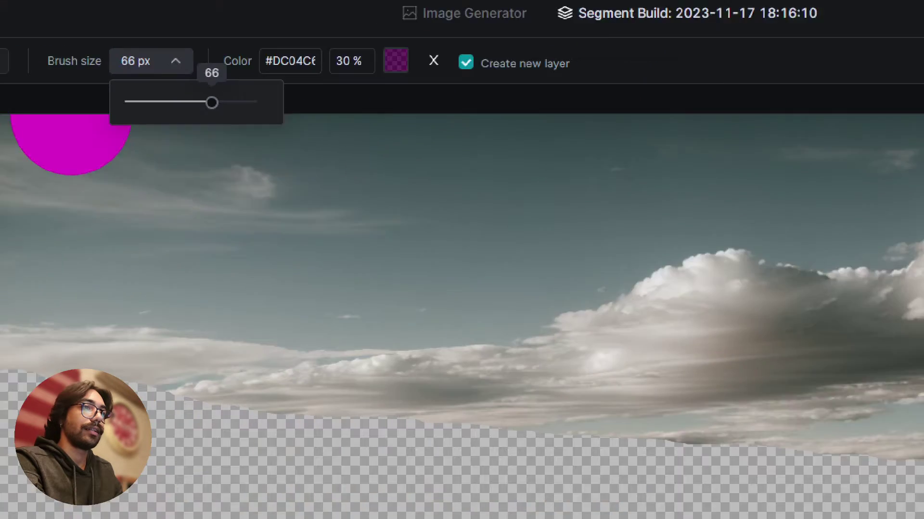
mouse_move(213, 103)
left_mouse_down()
mouse_move(205, 104)
mouse_move(225, 104)
left_mouse_up()
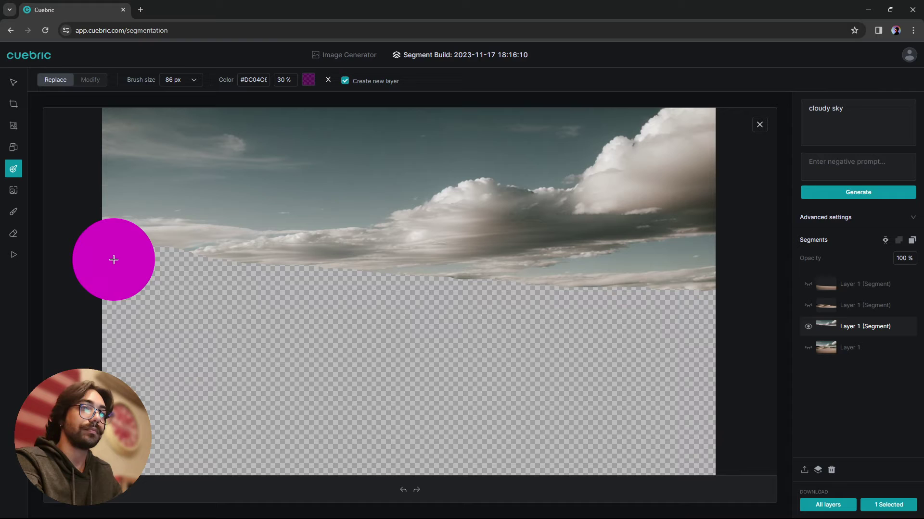
mouse_move(124, 263)
left_mouse_down()
mouse_move(313, 291)
mouse_move(664, 301)
mouse_move(700, 328)
mouse_move(701, 449)
mouse_move(313, 449)
mouse_move(135, 374)
mouse_move(175, 384)
mouse_move(683, 305)
mouse_move(319, 294)
mouse_move(120, 268)
mouse_move(200, 316)
mouse_move(763, 323)
left_mouse_up()
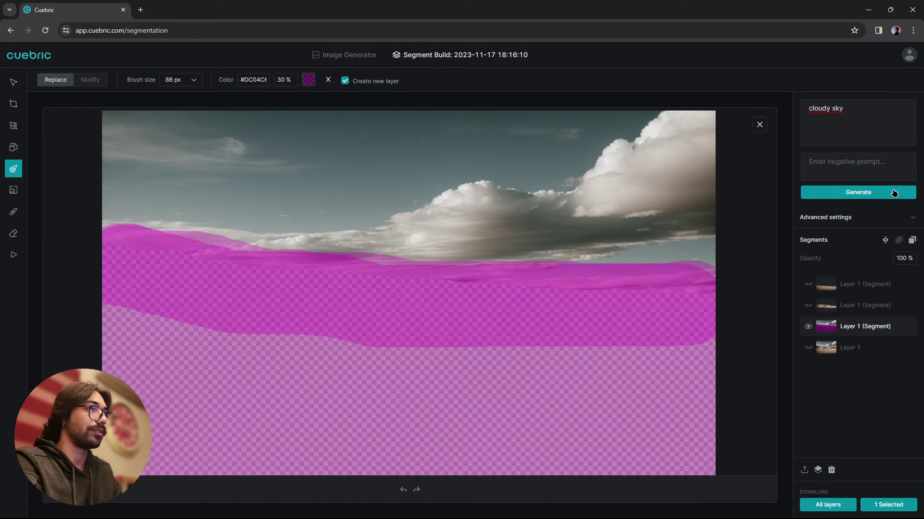
left_click(893, 193)
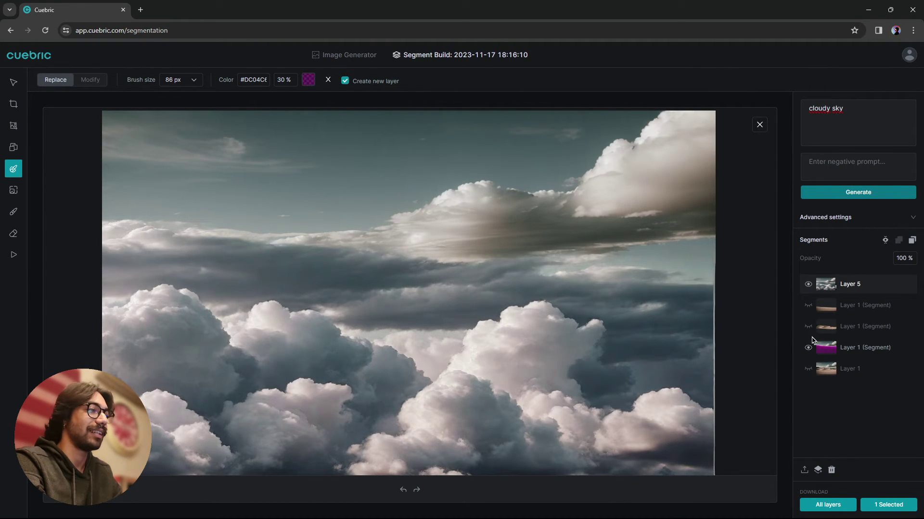
Delete the masked sky segment and move Layer 5 below the two dune segments
left_click(831, 349)
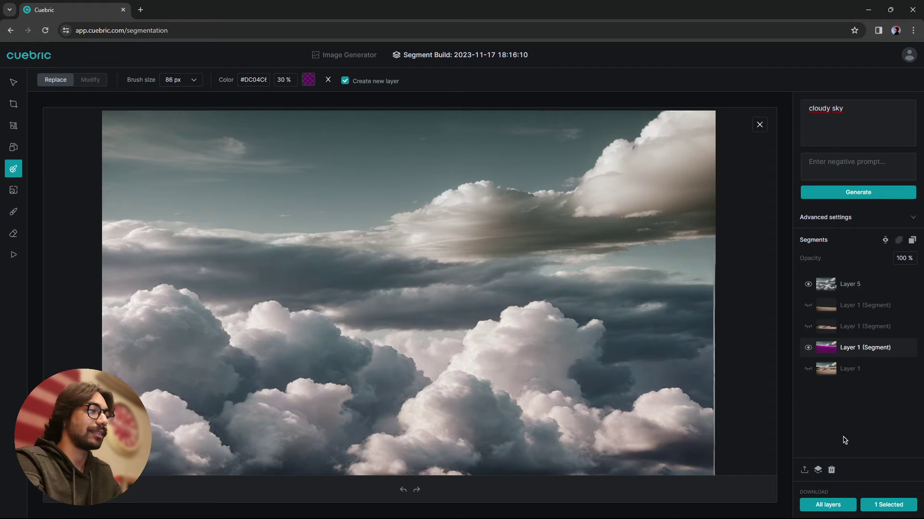
left_click(831, 470)
left_click(828, 293)
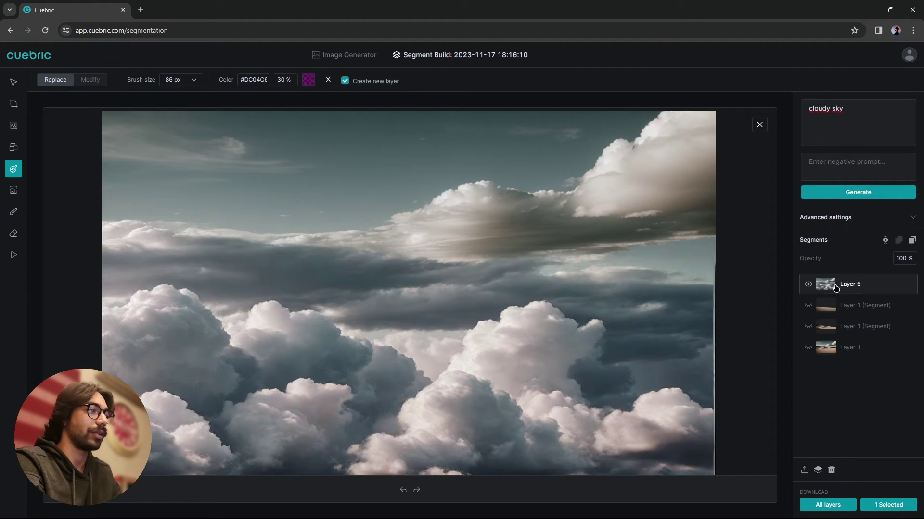
left_click_drag(835, 287, 819, 334)
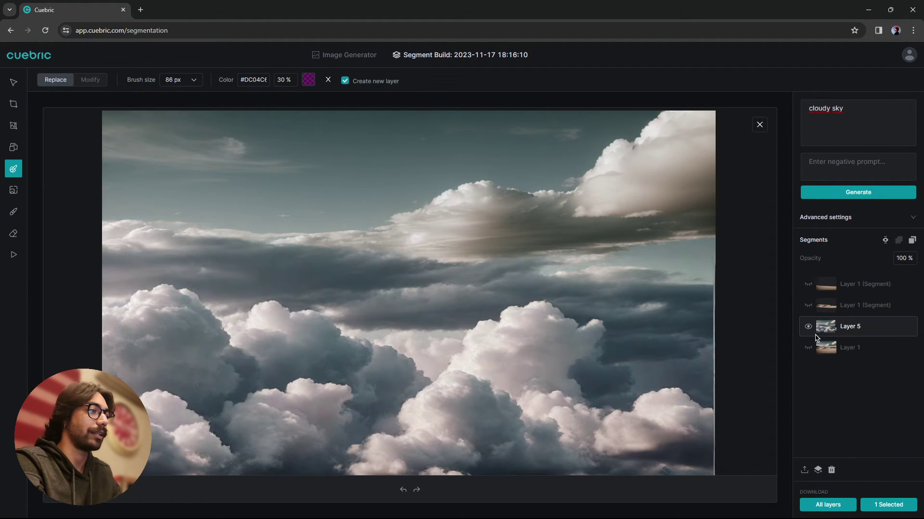
Show the middle dunes and foreground segments over the generated sky
left_click(810, 307)
left_click(807, 286)
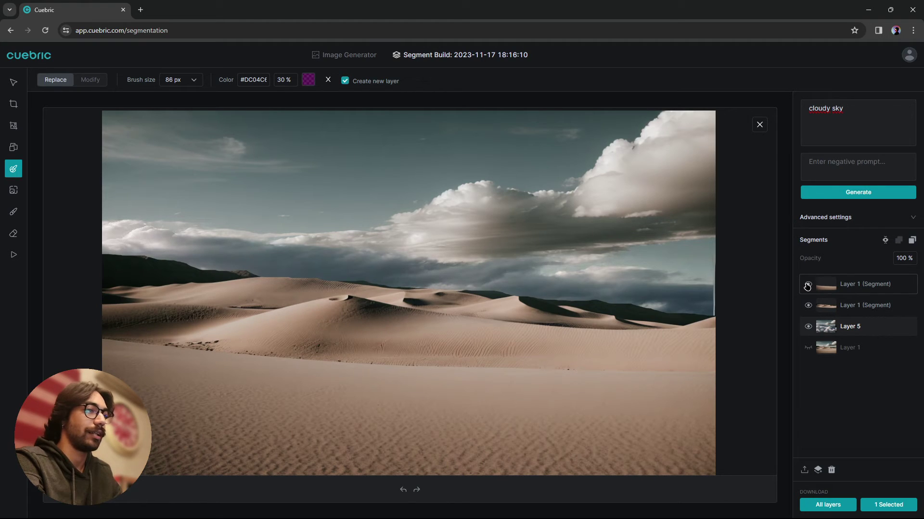
left_click_drag(809, 287, 811, 296)
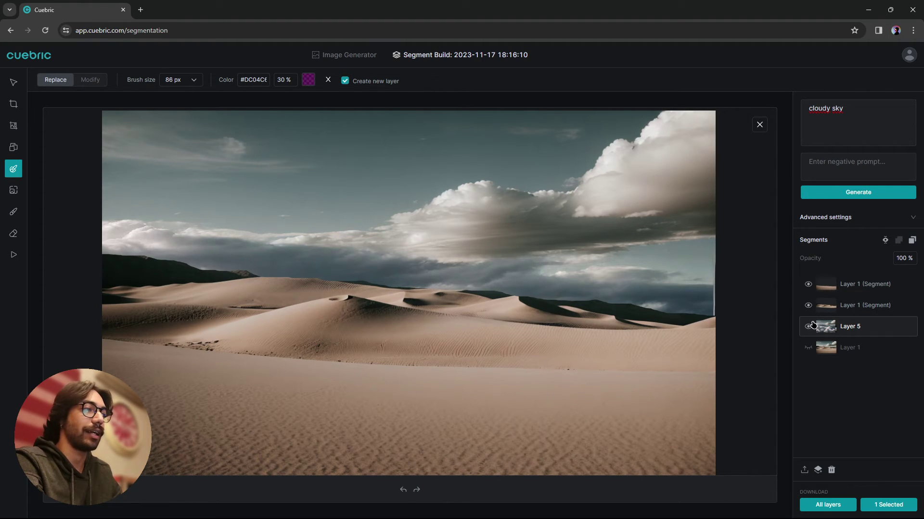
Toggle the visibility of the foreground, middle dunes and Layer 5 to inspect each layer separately
left_click(808, 286)
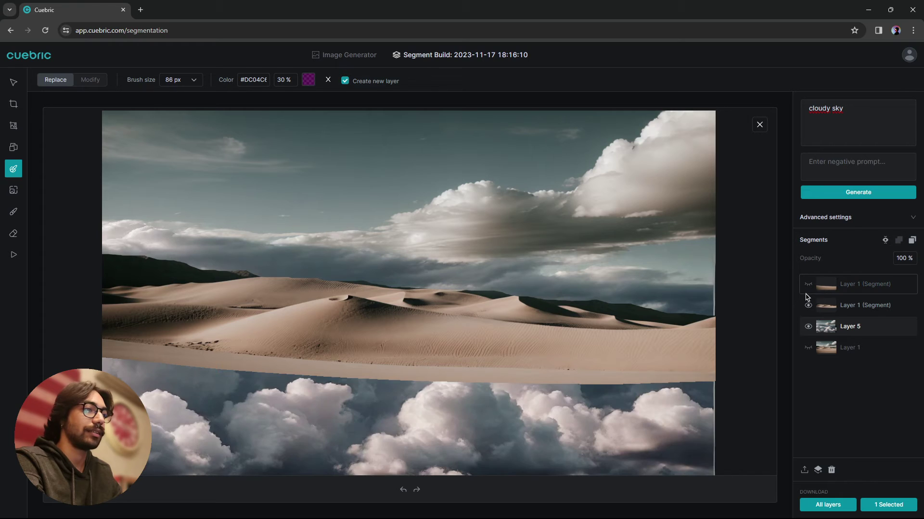
left_click(808, 306)
left_click(808, 327)
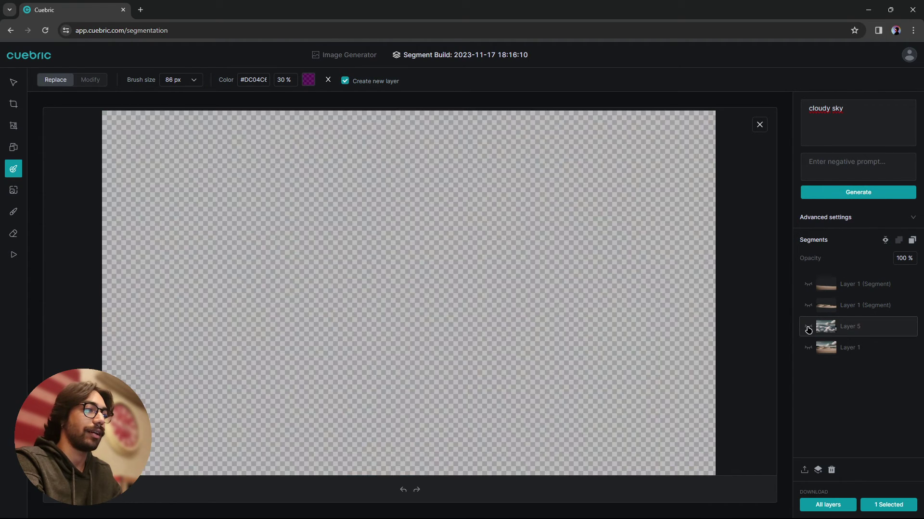
left_click(808, 327)
left_click(809, 306)
left_click(809, 306)
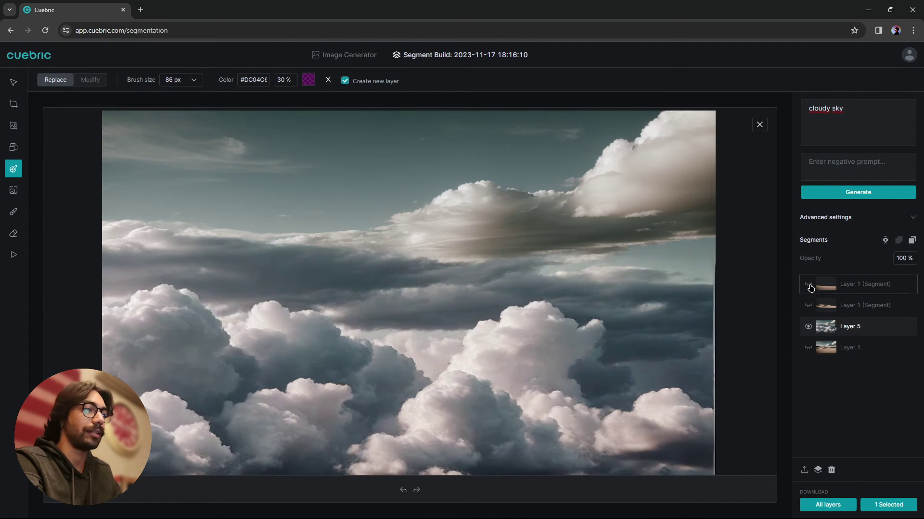
left_click(808, 285)
left_click(809, 286)
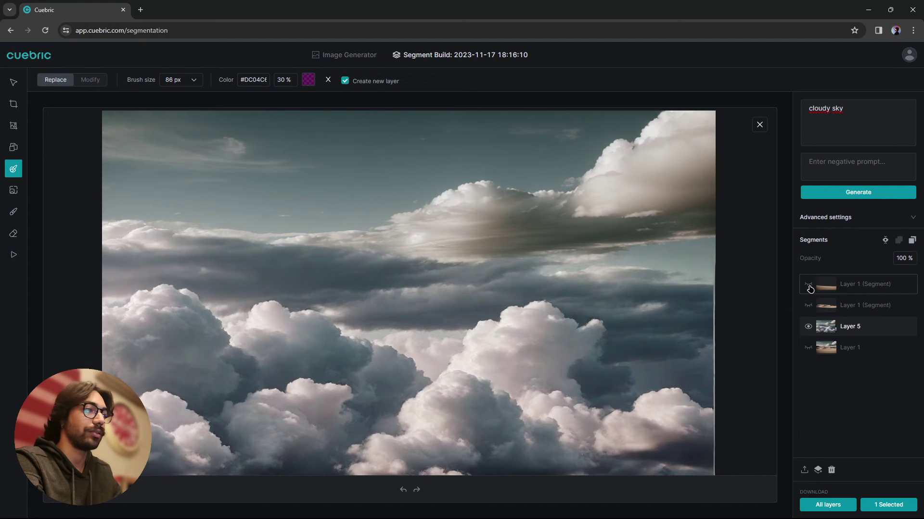
left_click(808, 327)
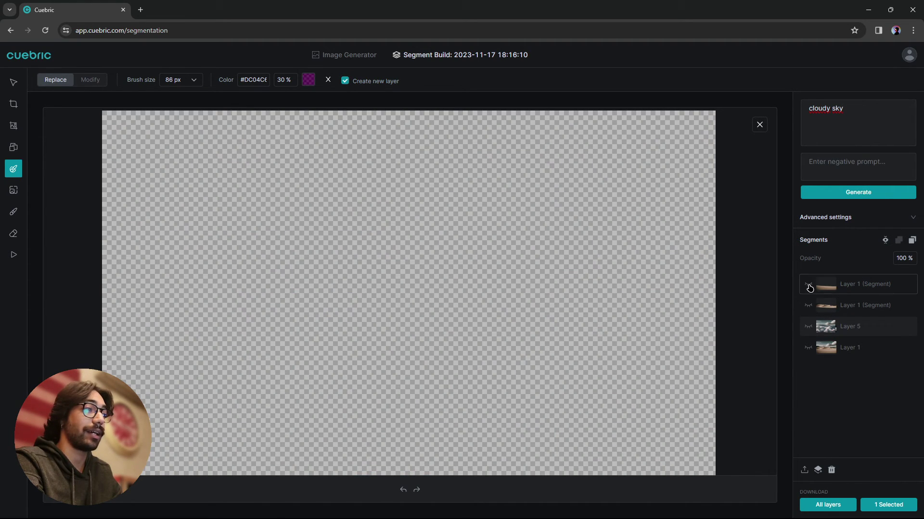
left_click(808, 286)
Preview the layered scene through the virtual camera, moving it closer and sideways to examine the parallax between layers
left_click(13, 235)
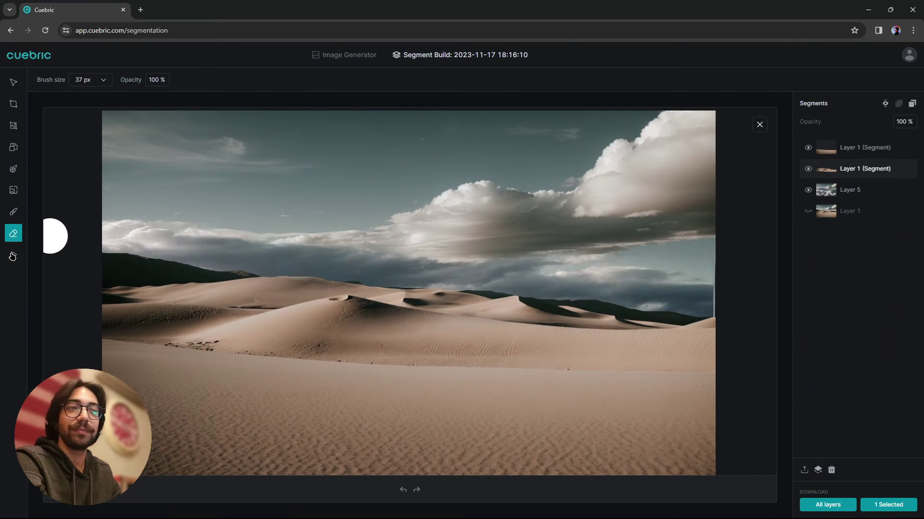
left_click(41, 258)
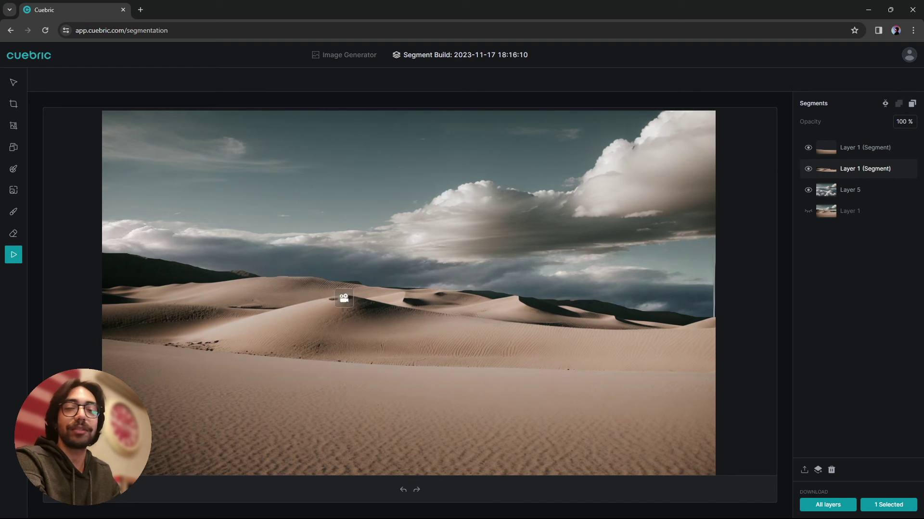
scroll(347, 266, "up", 3)
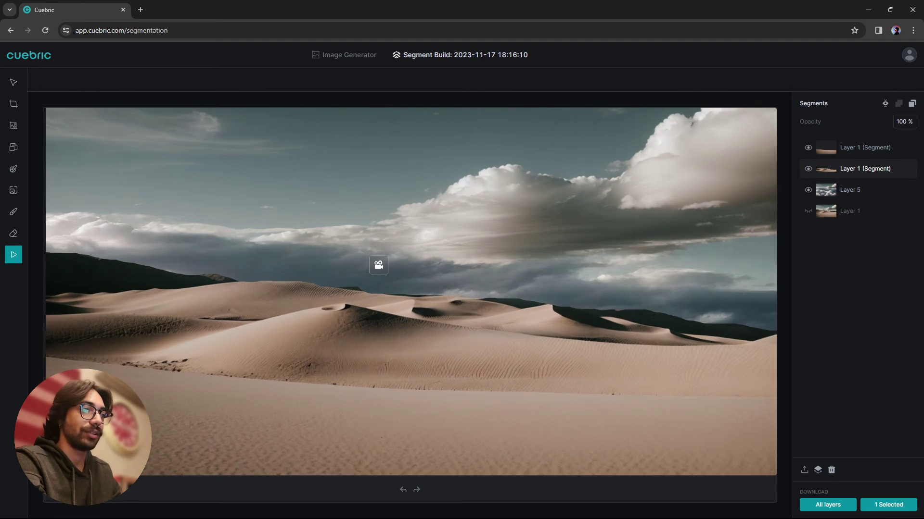
left_click_drag(379, 264, 441, 265)
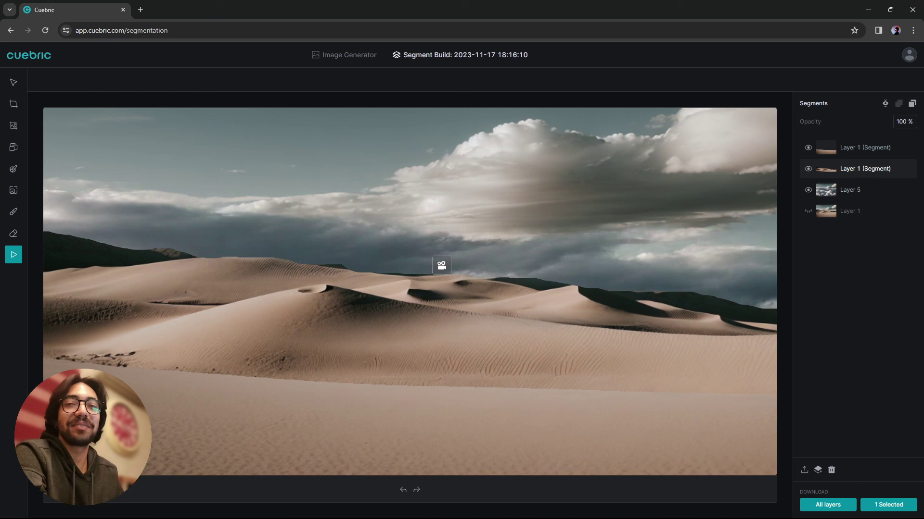